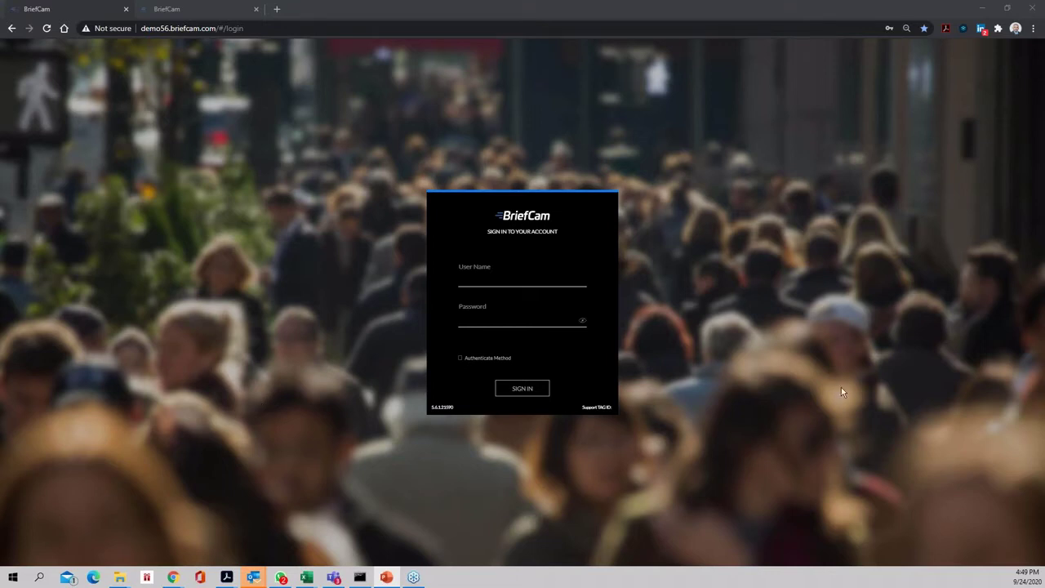
- Sign in to BriefCam Protect with the saved autofill account credentials
click(502, 281)
click(502, 306)
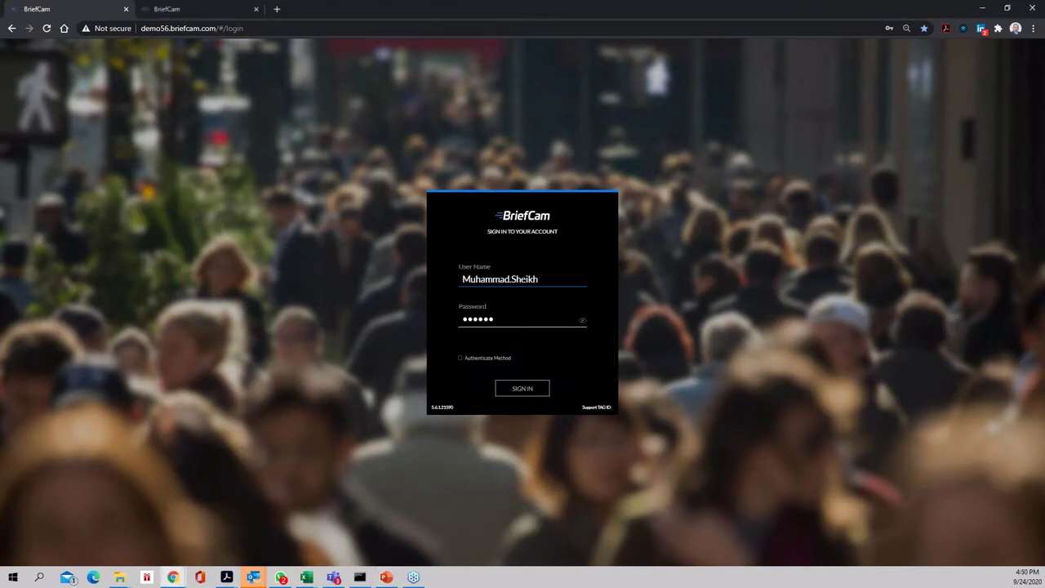
click(523, 389)
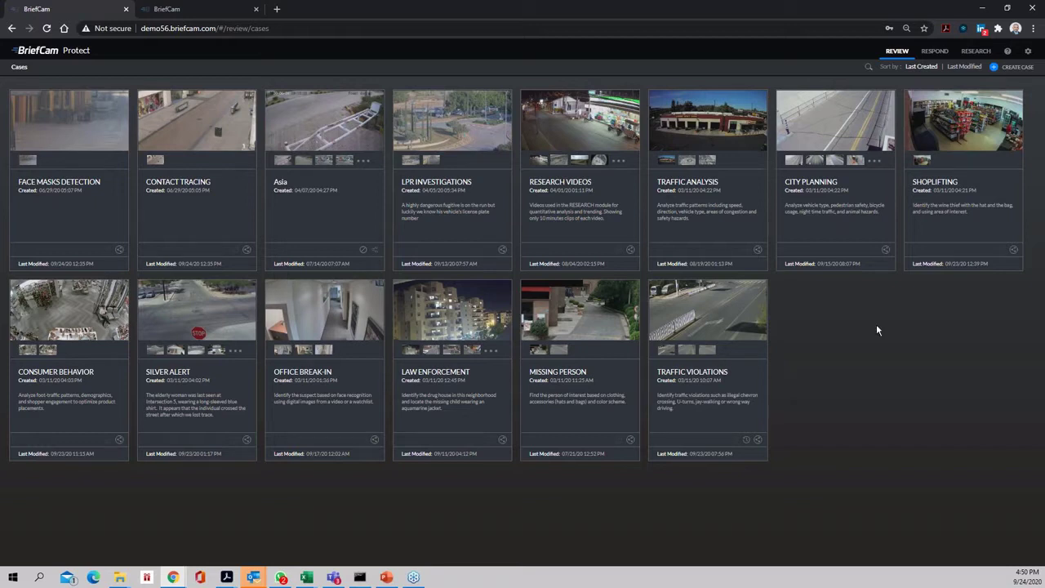
- Open the City Planning case and play, then pause, the Freeway camera's synopsis
click(855, 191)
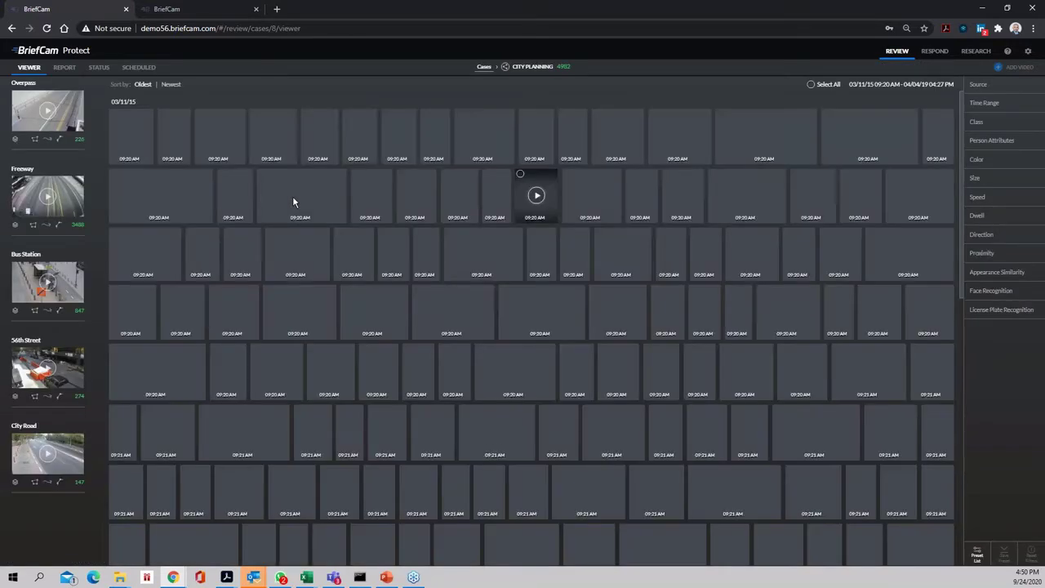
click(47, 198)
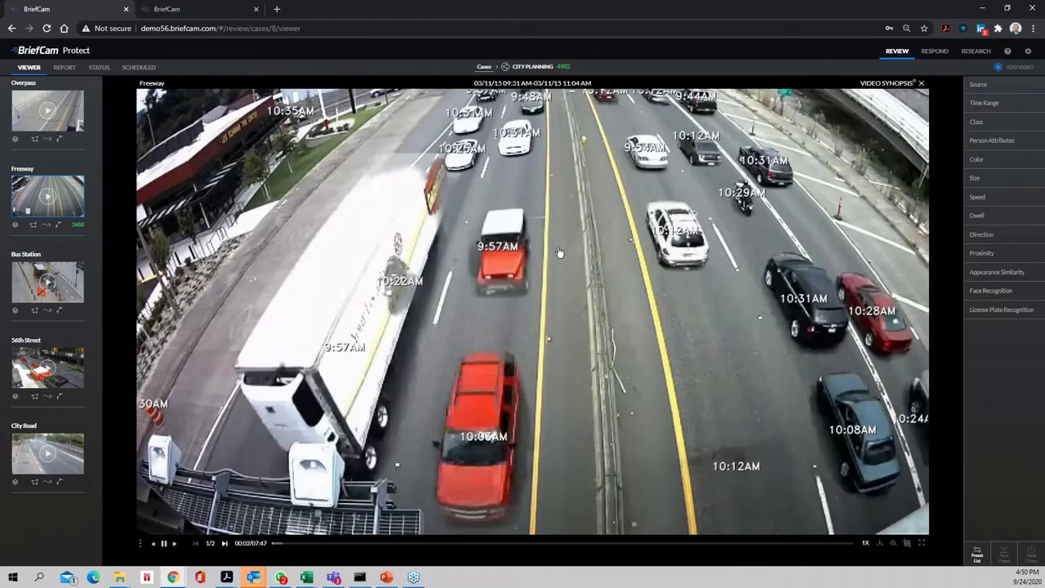
click(560, 253)
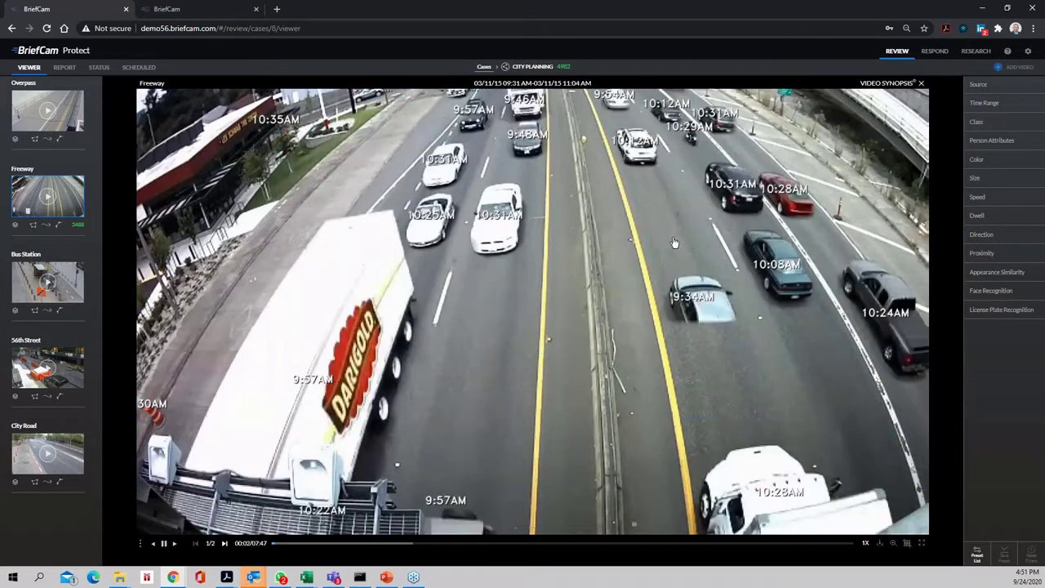
- Filter the Freeway synopsis by object class to Car only
click(979, 122)
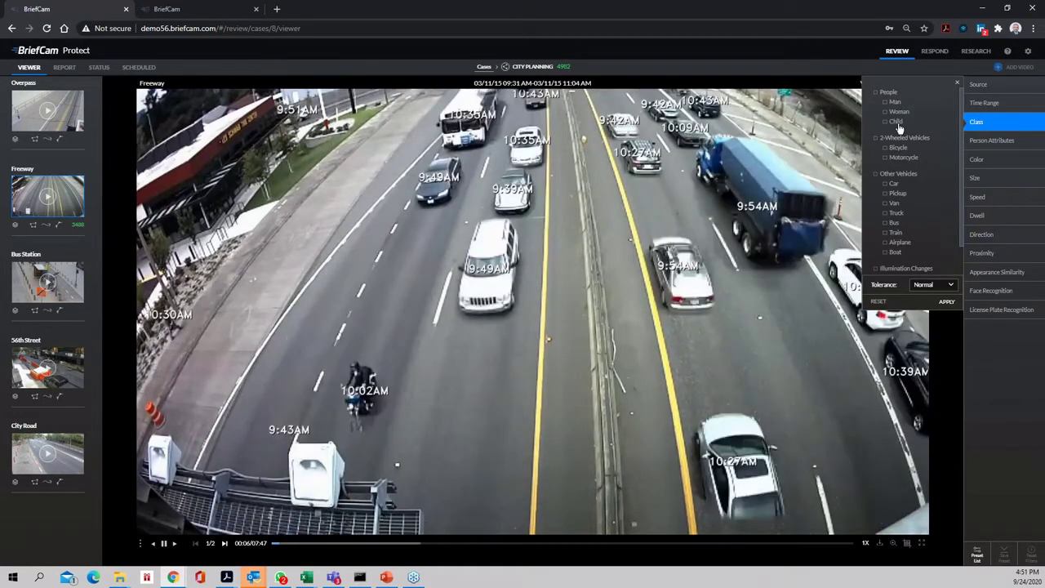
click(896, 185)
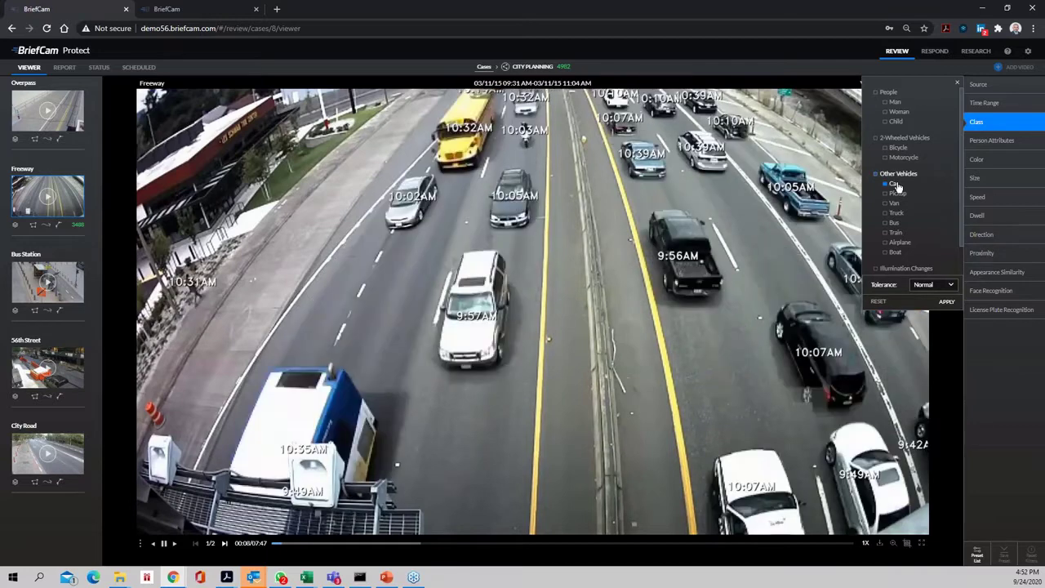
click(946, 301)
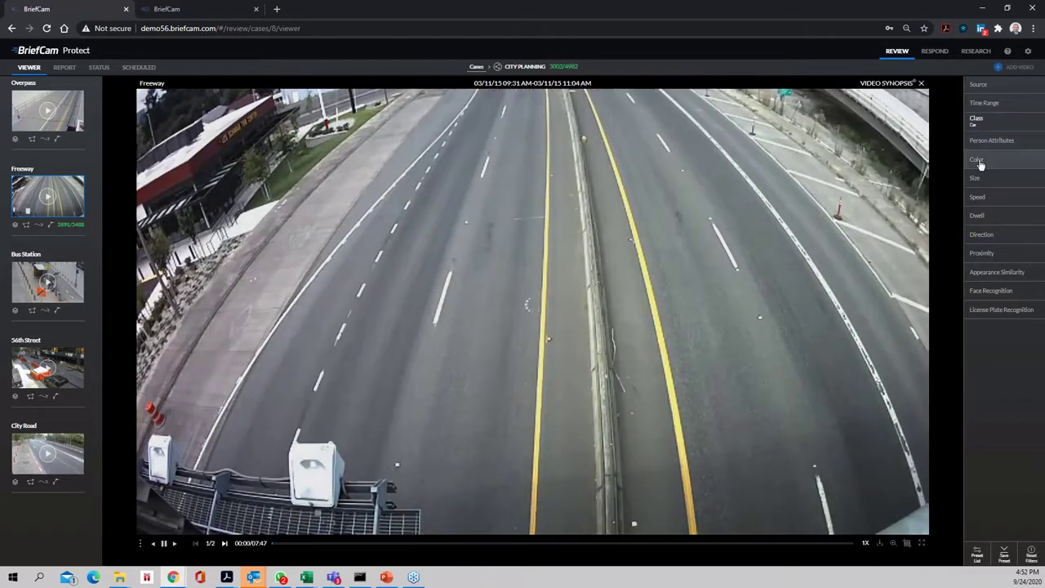
- Add a red colour filter, leaving 272 of 3488 objects
click(979, 160)
click(908, 101)
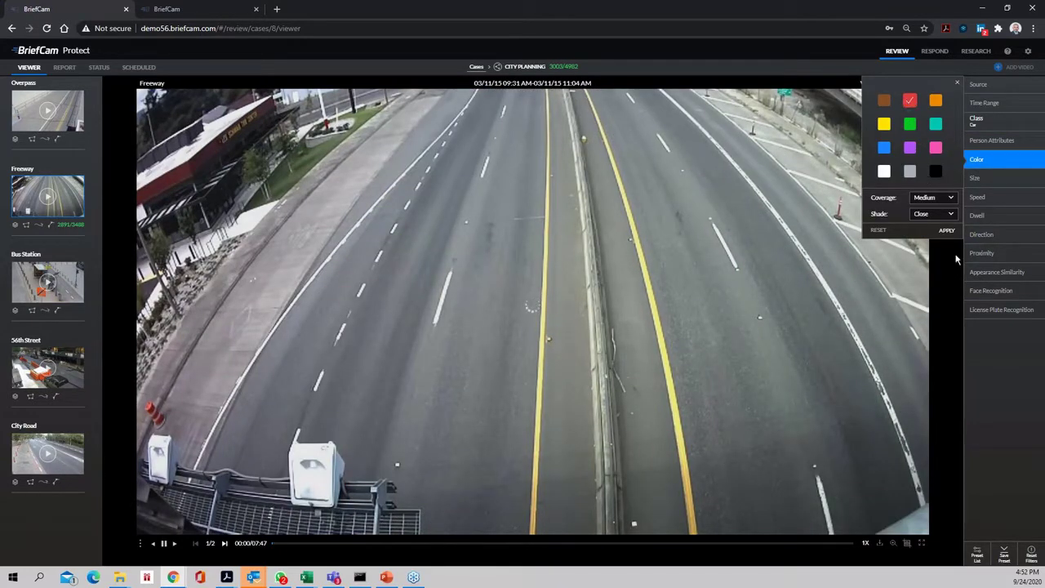
click(946, 230)
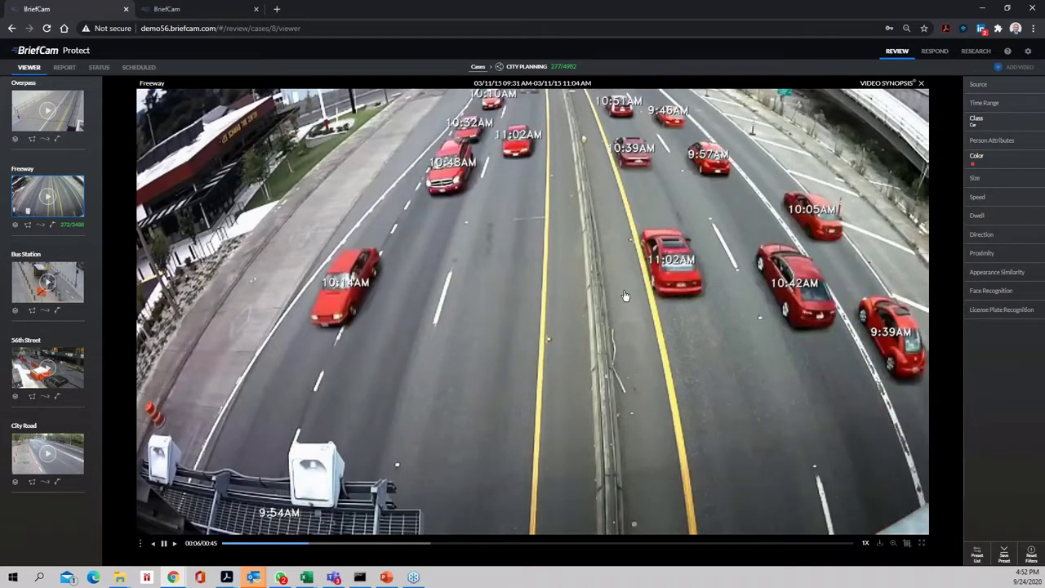
- Draw a travel-direction arrow on the Freeway road and apply it to regenerate the synopsis
click(611, 295)
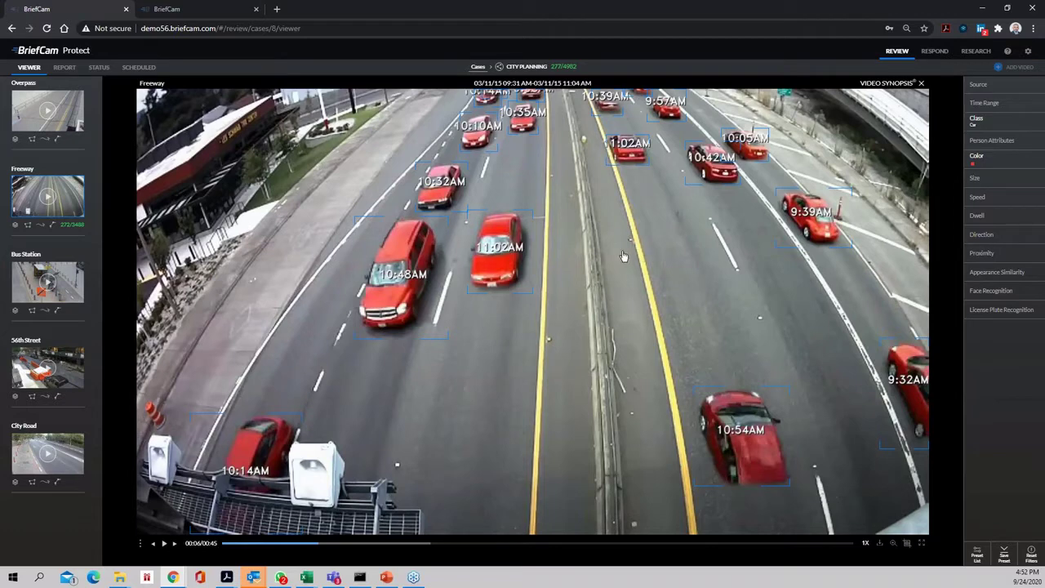
click(622, 255)
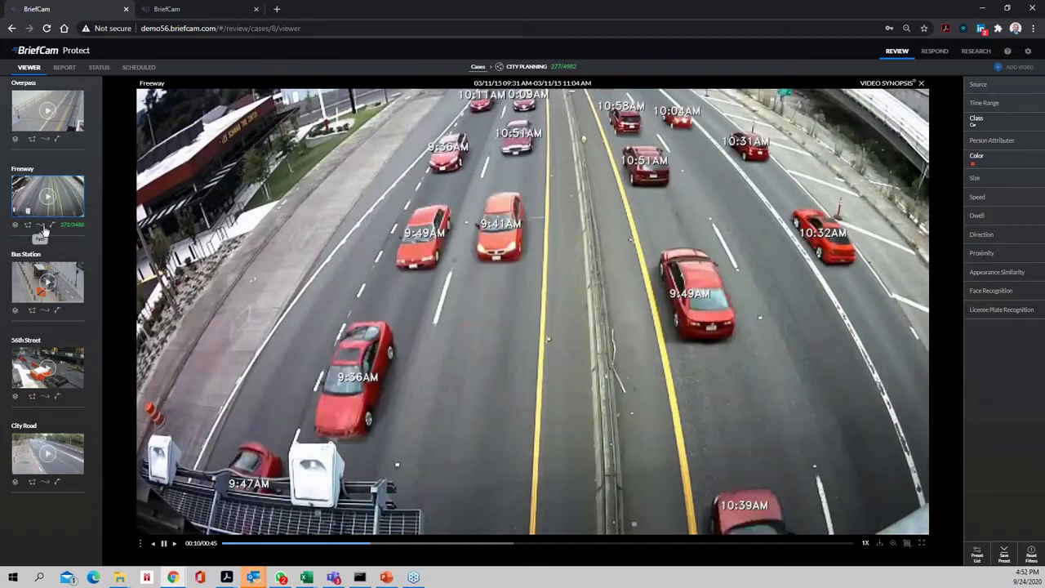
click(37, 232)
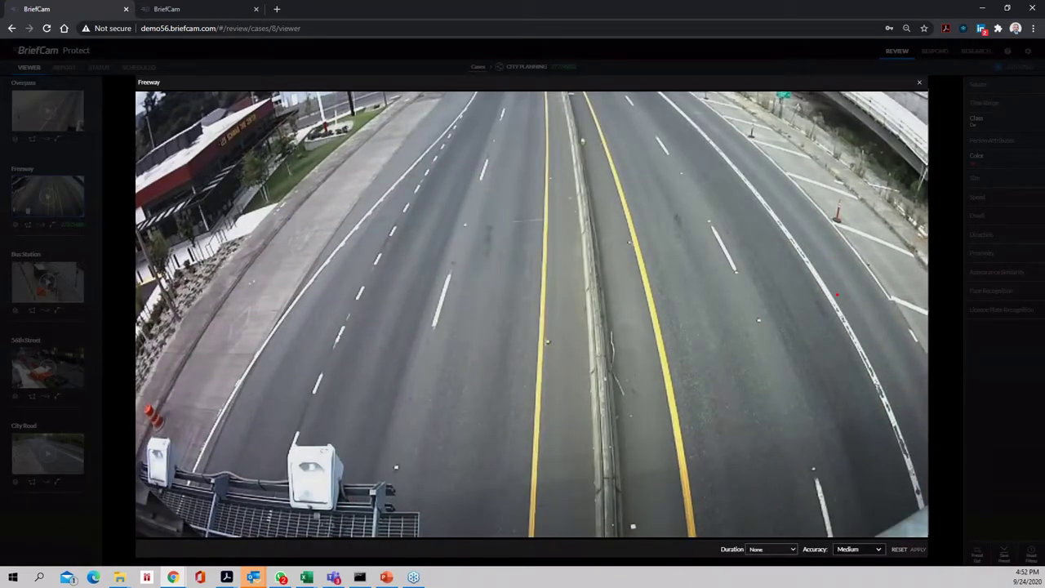
drag(851, 287, 828, 262)
click(918, 549)
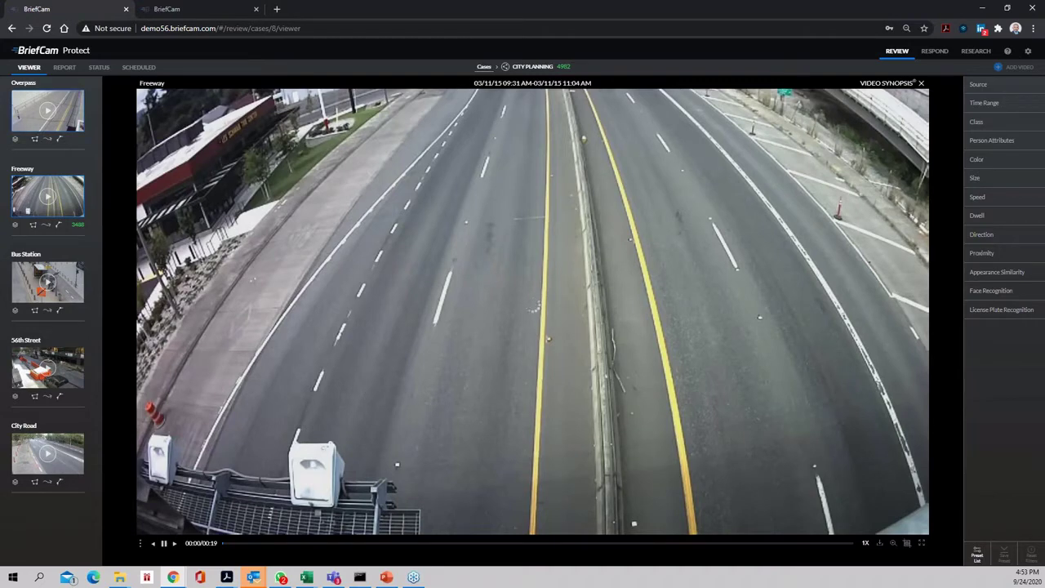
- Switch to the Overpass camera and filter its class to Woman, leaving 81 of 226 objects
click(55, 120)
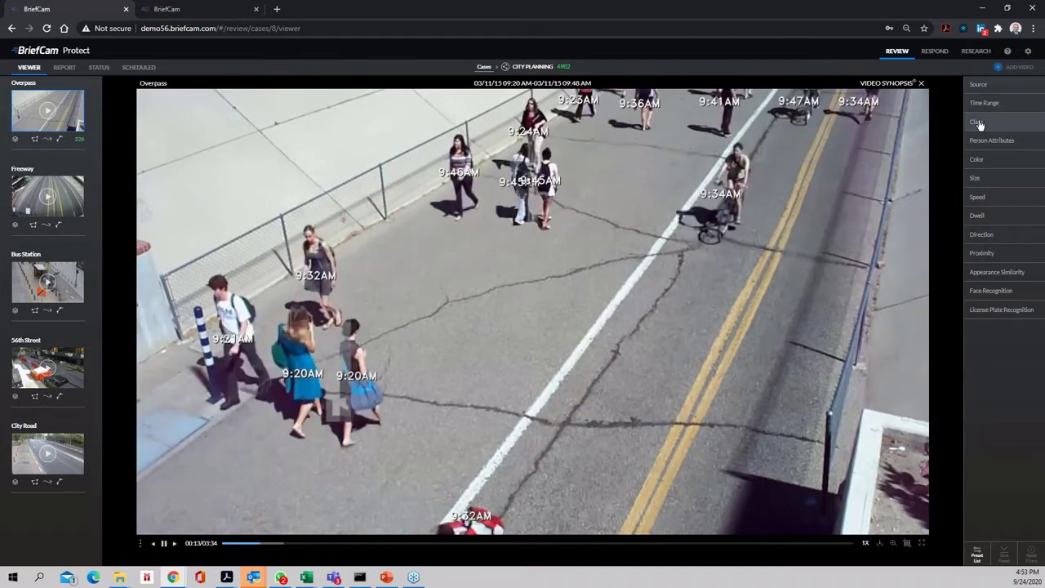
click(980, 123)
click(890, 112)
click(948, 301)
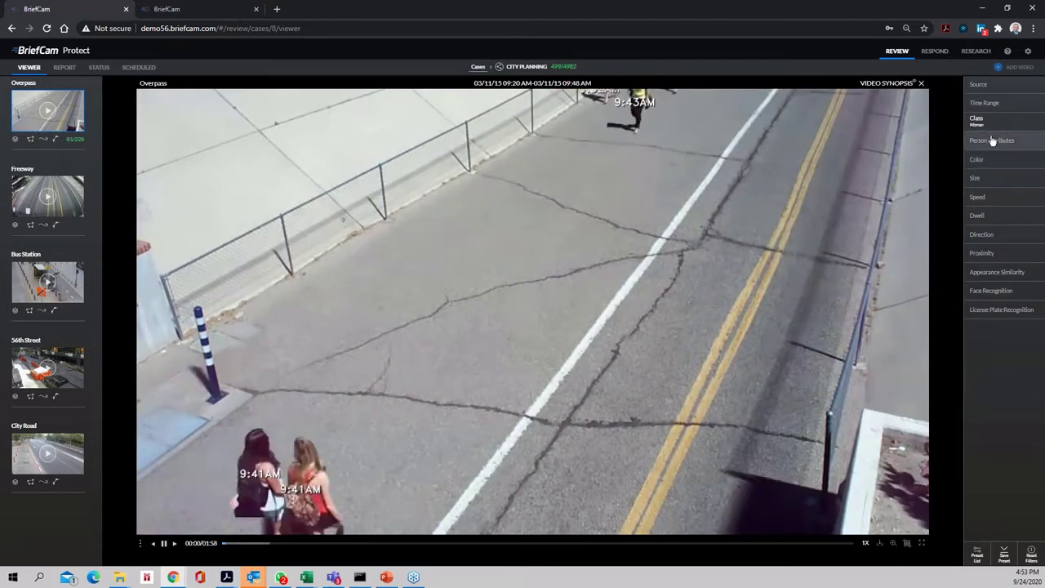
- Filter Overpass people by Backpack and Hat attributes, review a match, then reset all filters
click(992, 141)
scroll(920, 229, down, 2)
click(896, 243)
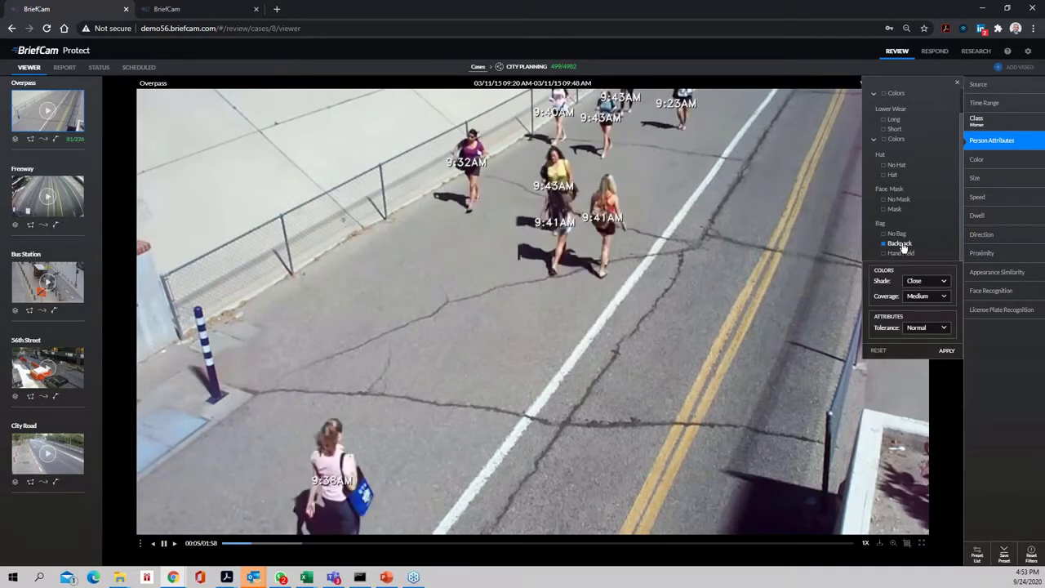
click(898, 176)
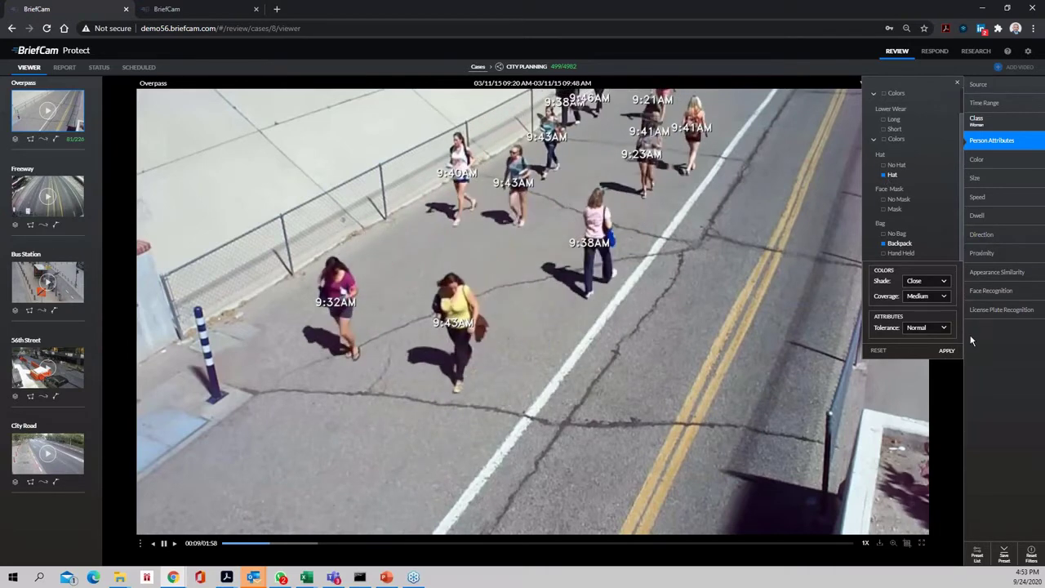
click(948, 351)
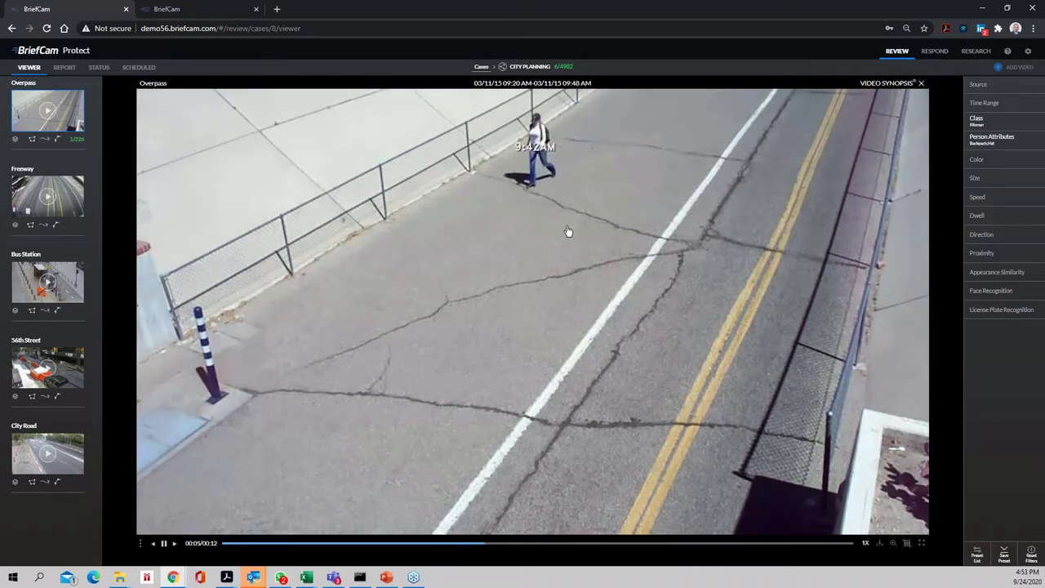
click(527, 231)
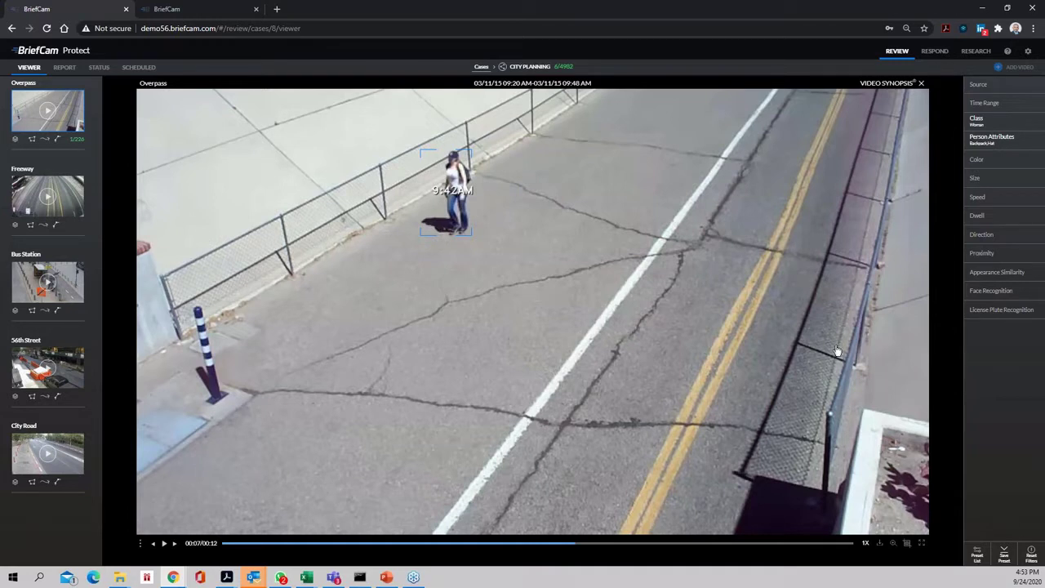
click(1032, 562)
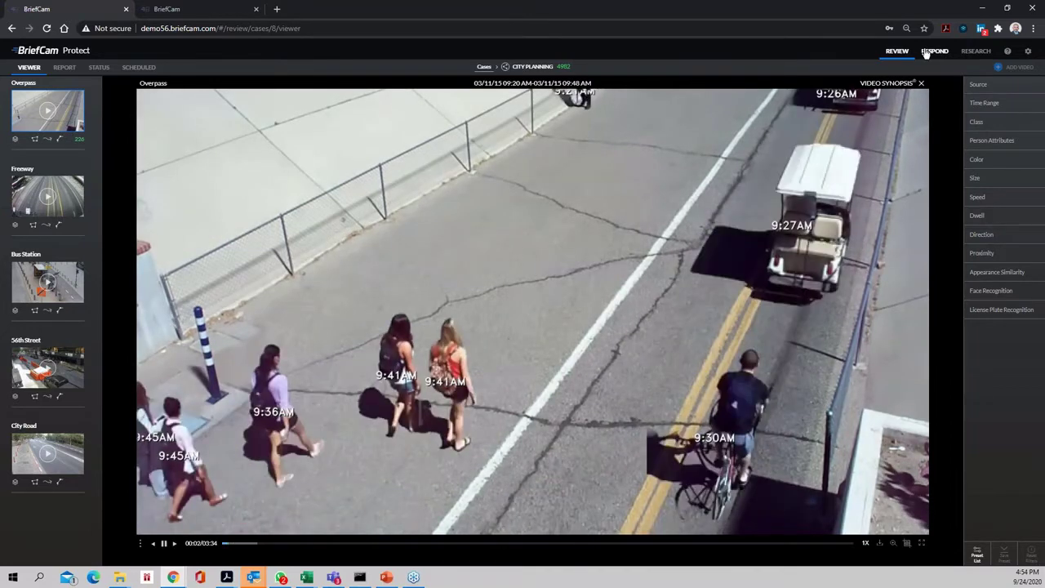
- Go to Respond > Rules and start adding a new alert rule
click(926, 54)
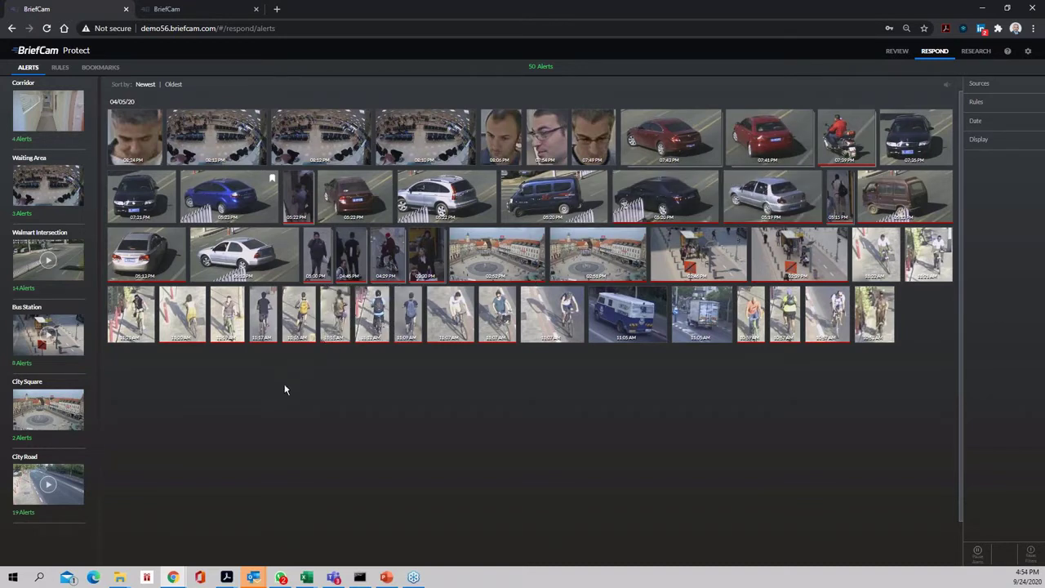
click(60, 67)
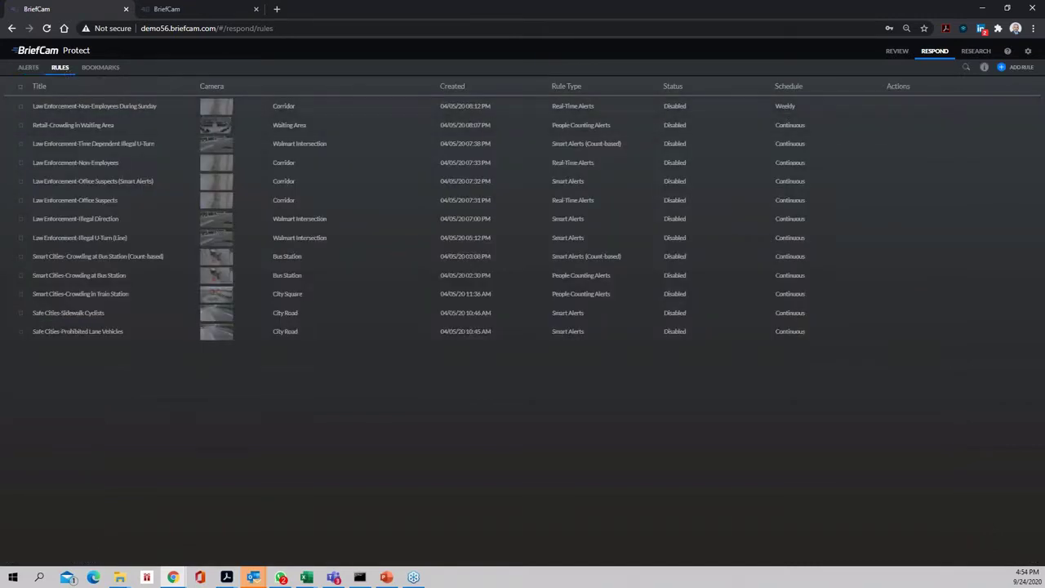
click(1019, 67)
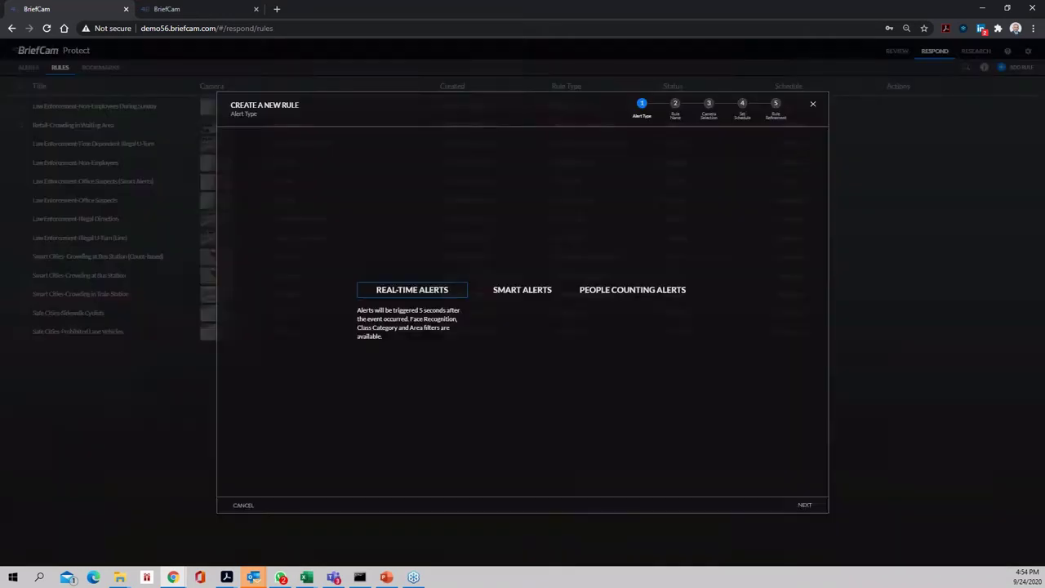